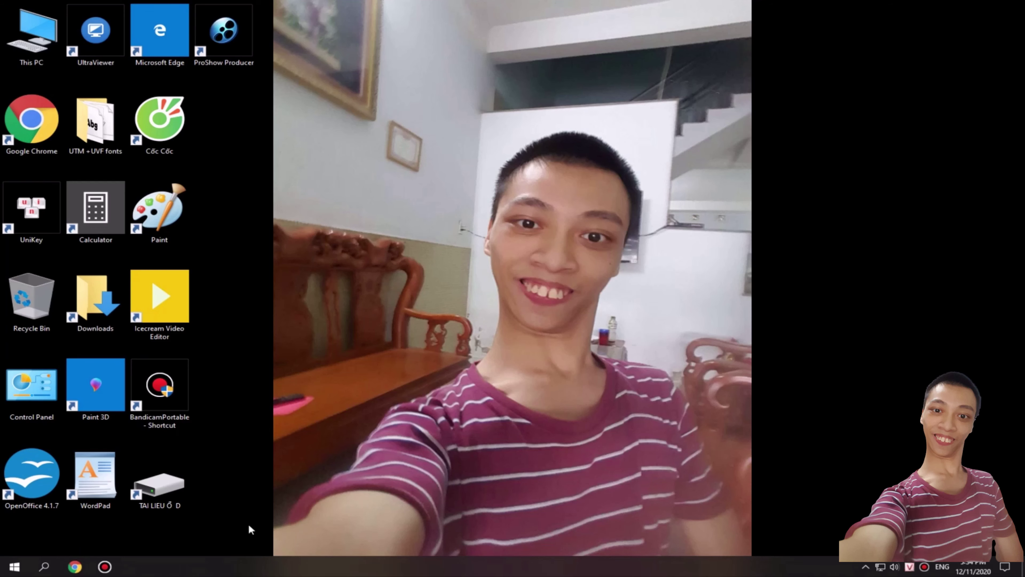
# - Open Google Chrome and go to studio.youtube.com
pyautogui.click(72, 567)
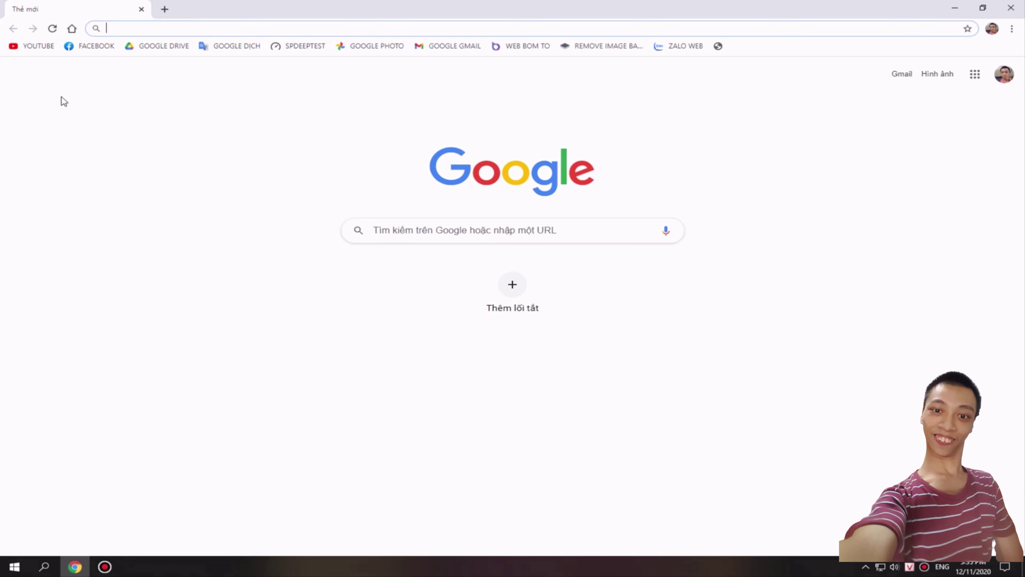
pyautogui.write('ST')
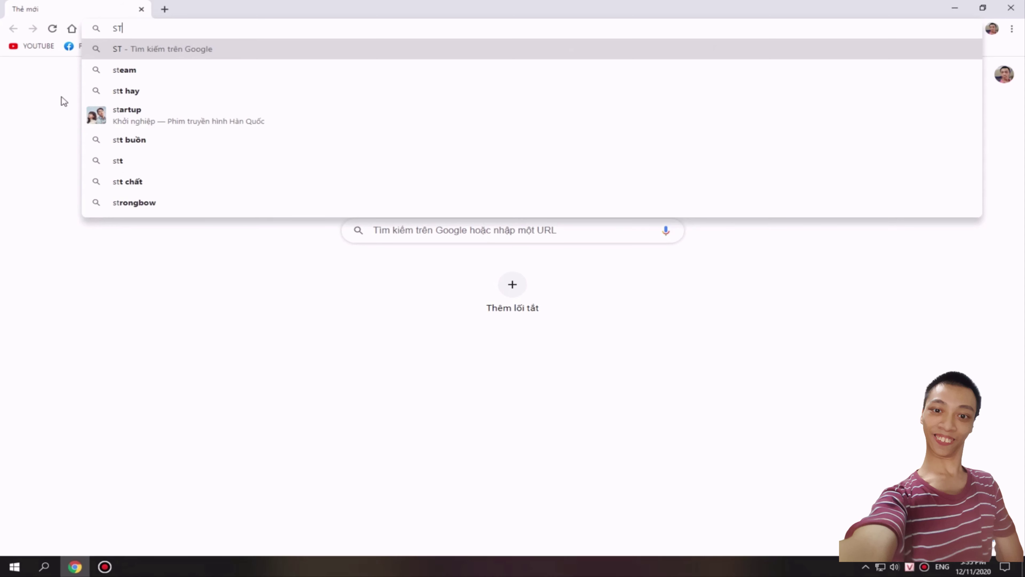
pyautogui.write('U')
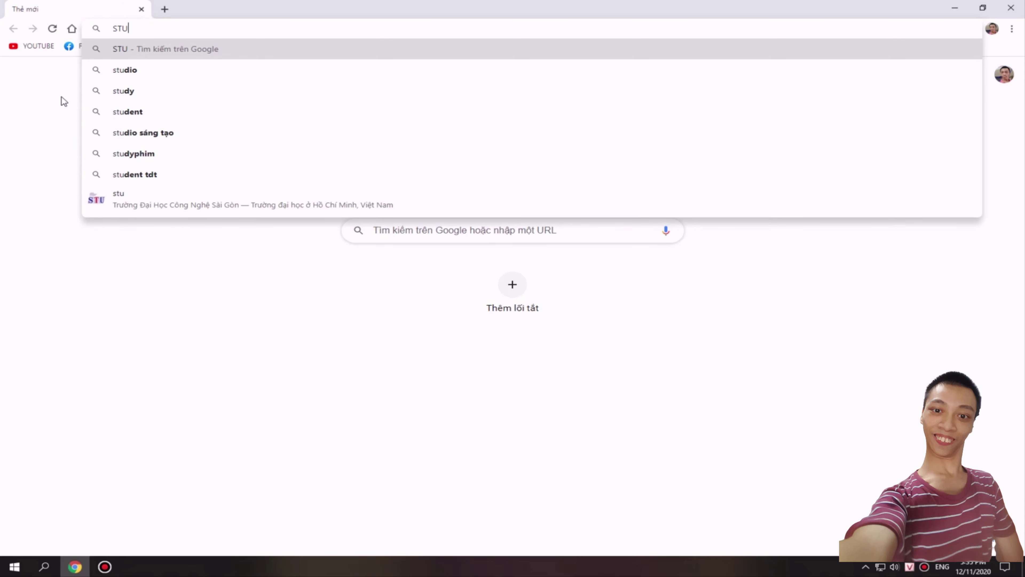
pyautogui.write('D')
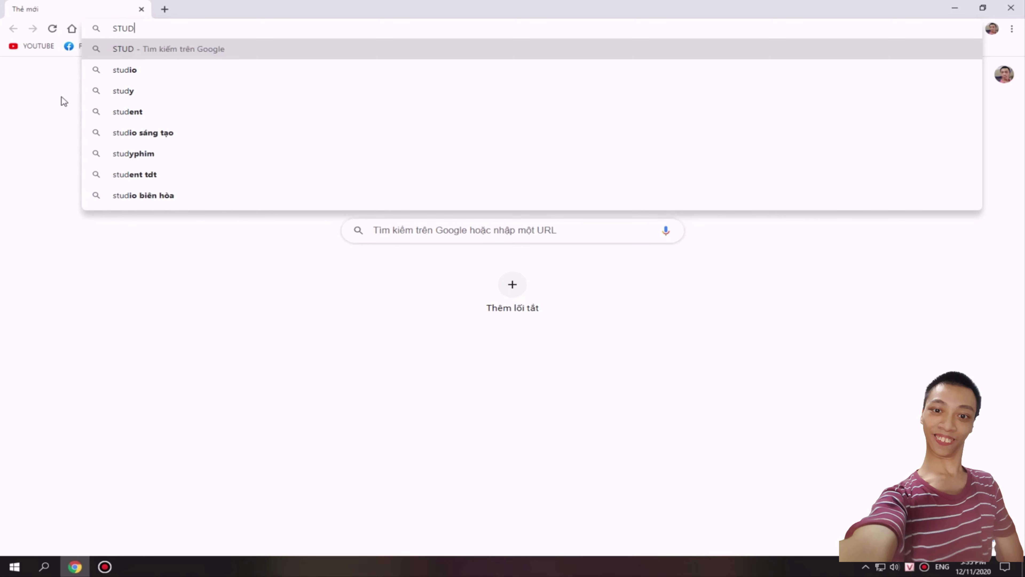
pyautogui.write('IO')
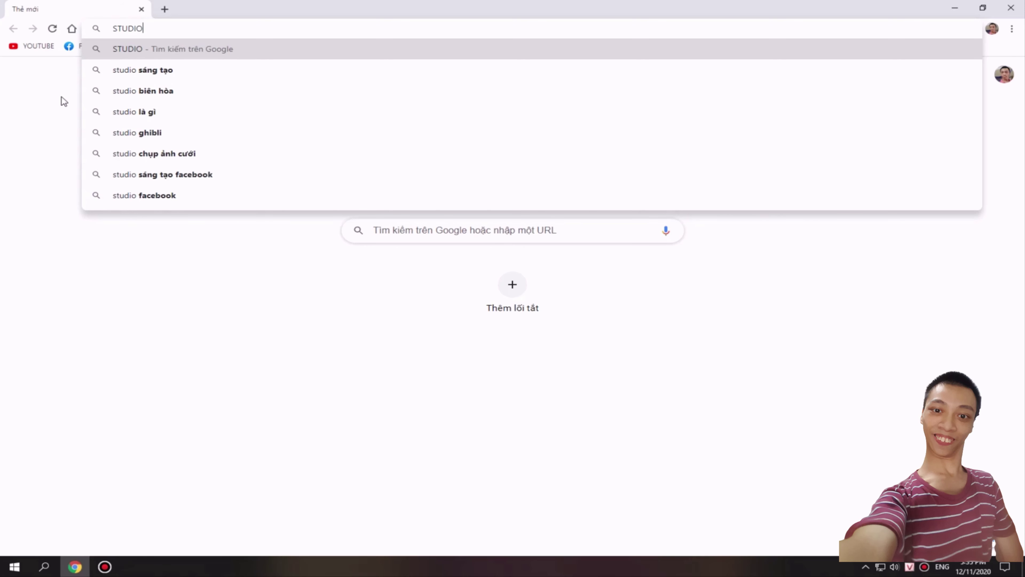
pyautogui.write('.')
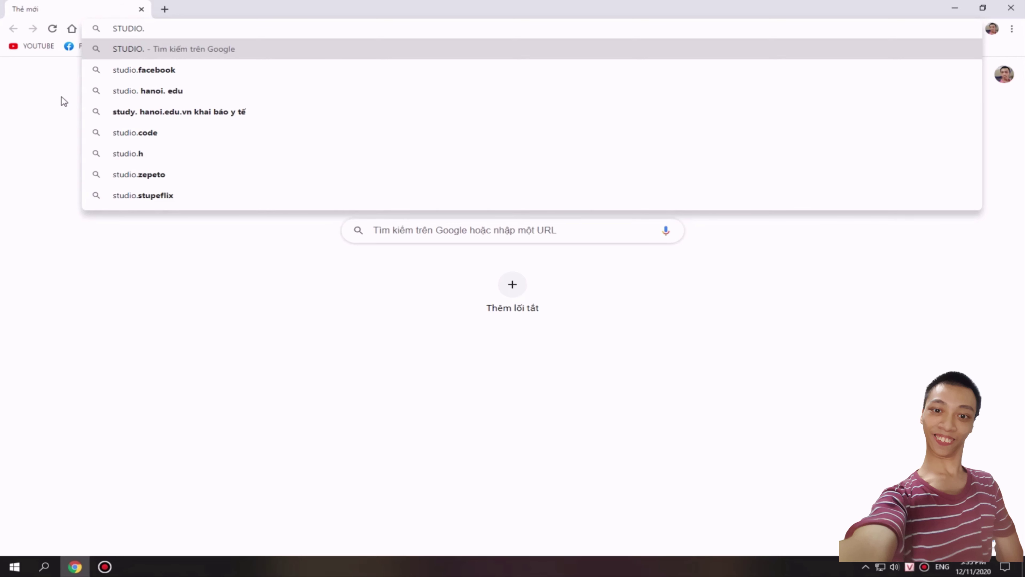
pyautogui.write('Y')
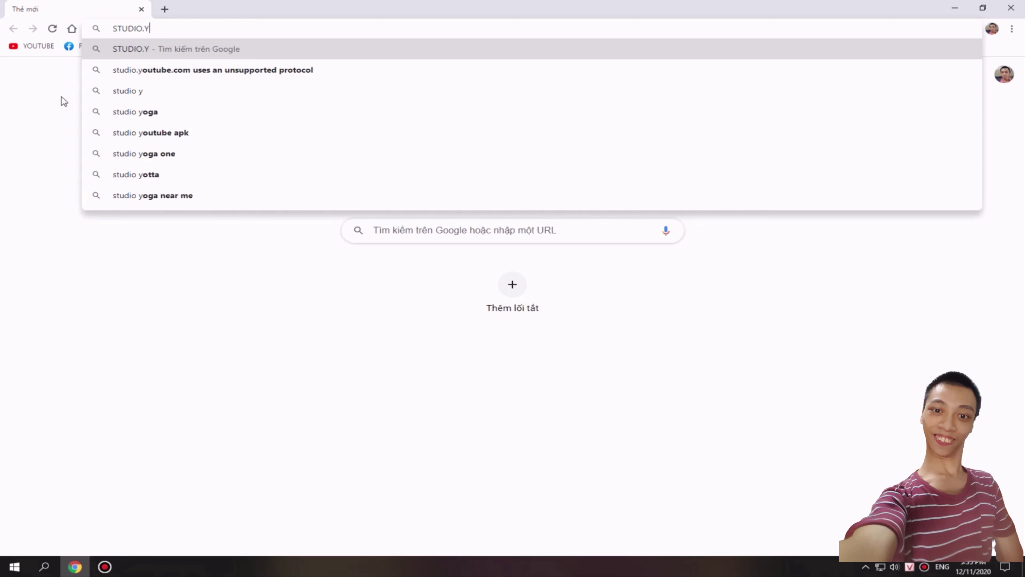
pyautogui.write('O')
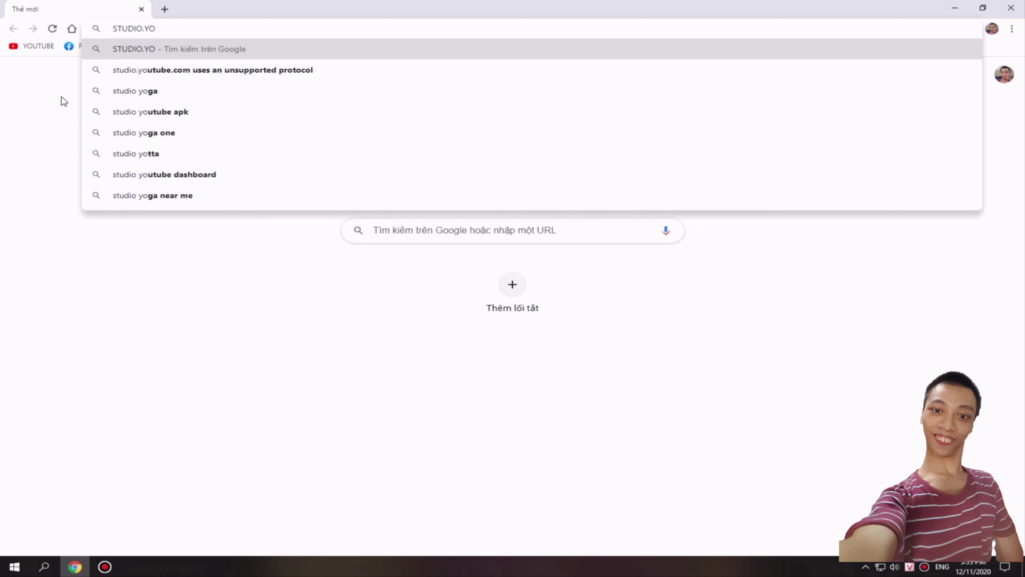
pyautogui.write('U')
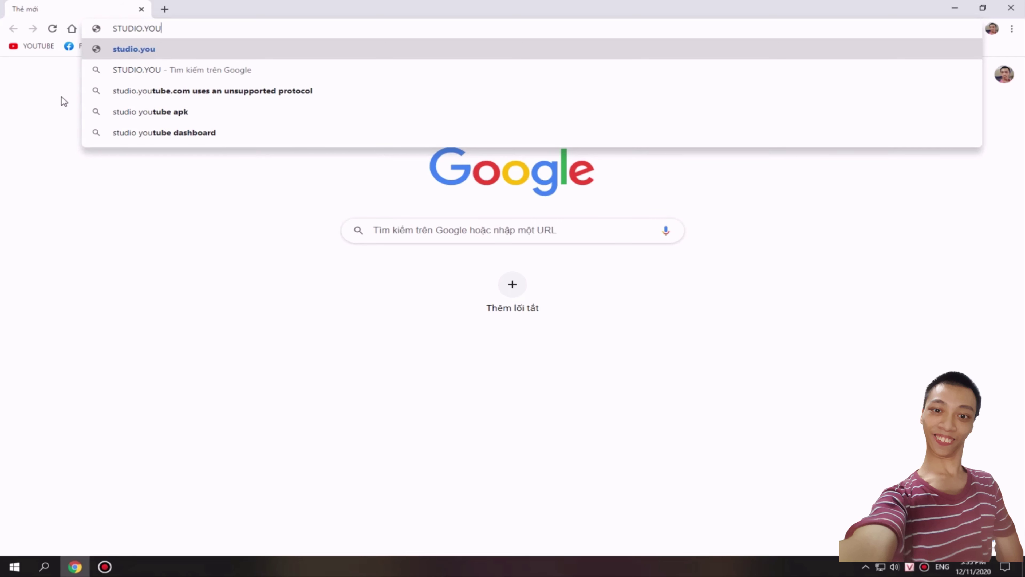
pyautogui.write('TUB')
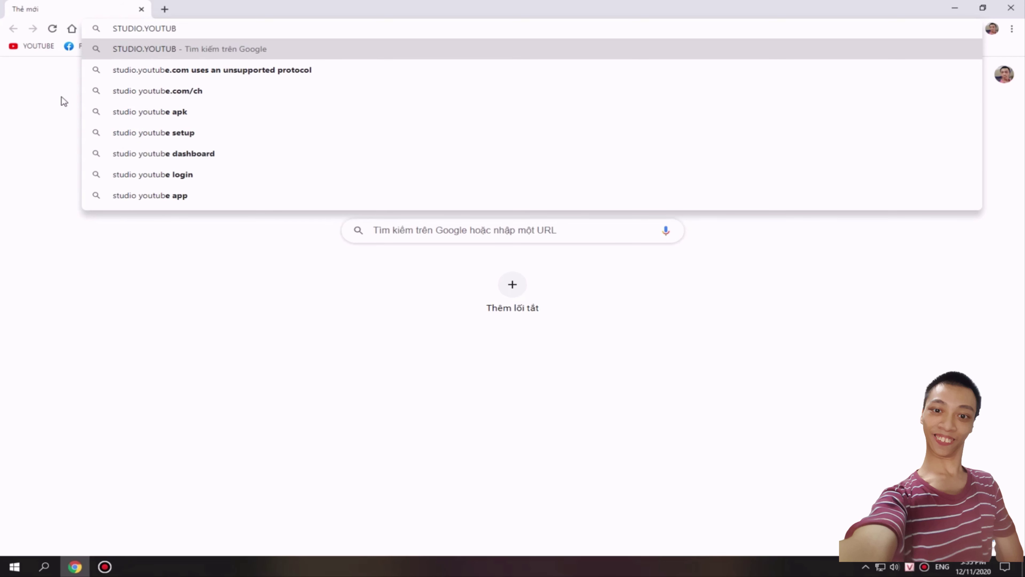
pyautogui.write('E')
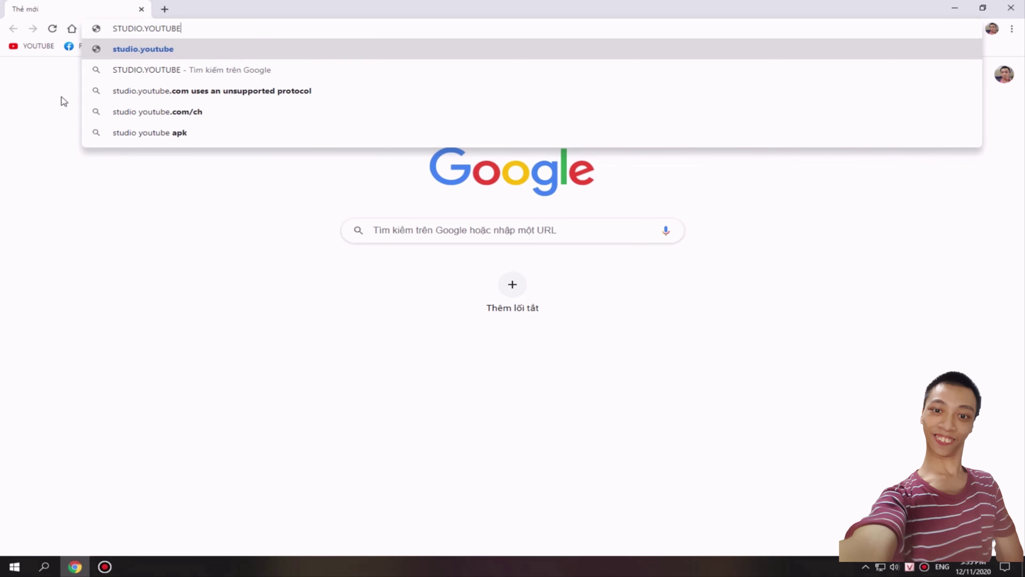
pyautogui.write('.')
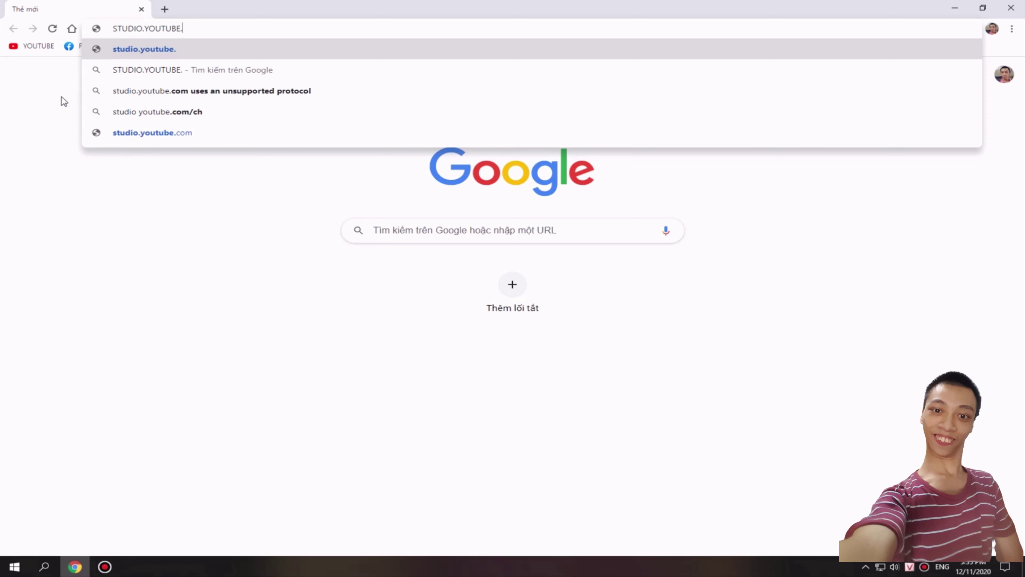
pyautogui.write('C')
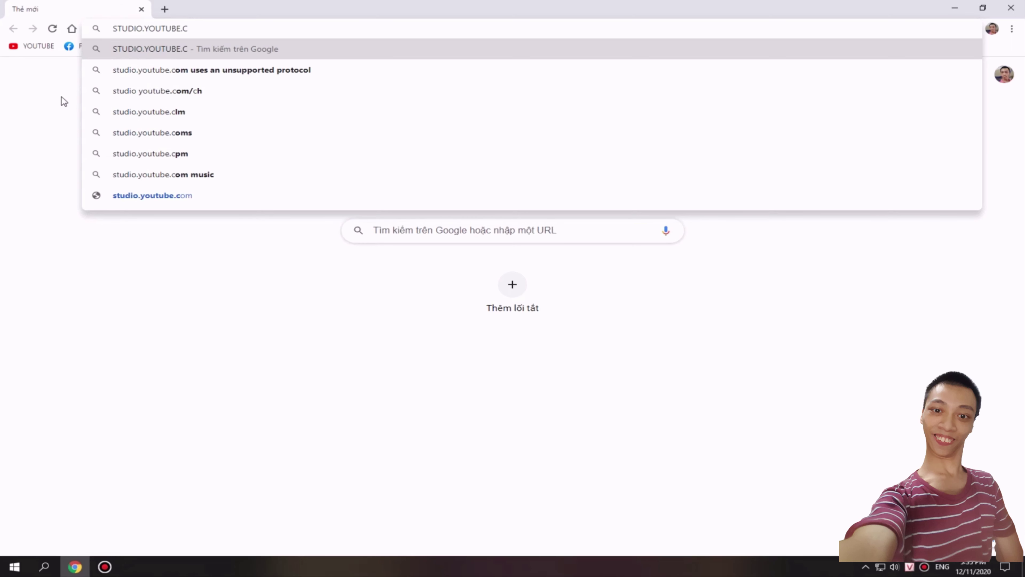
pyautogui.write('OM')
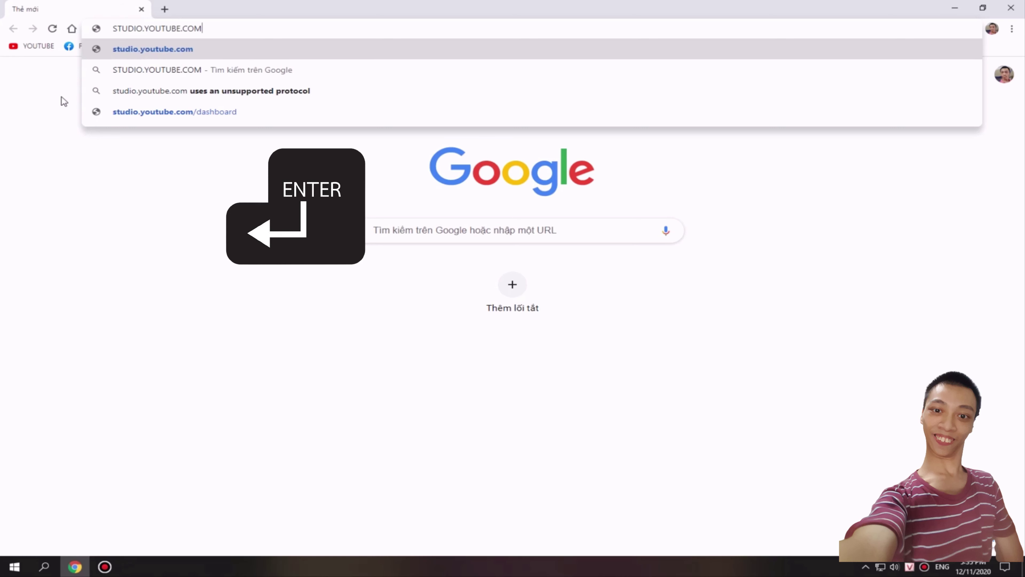
pyautogui.press('Return')
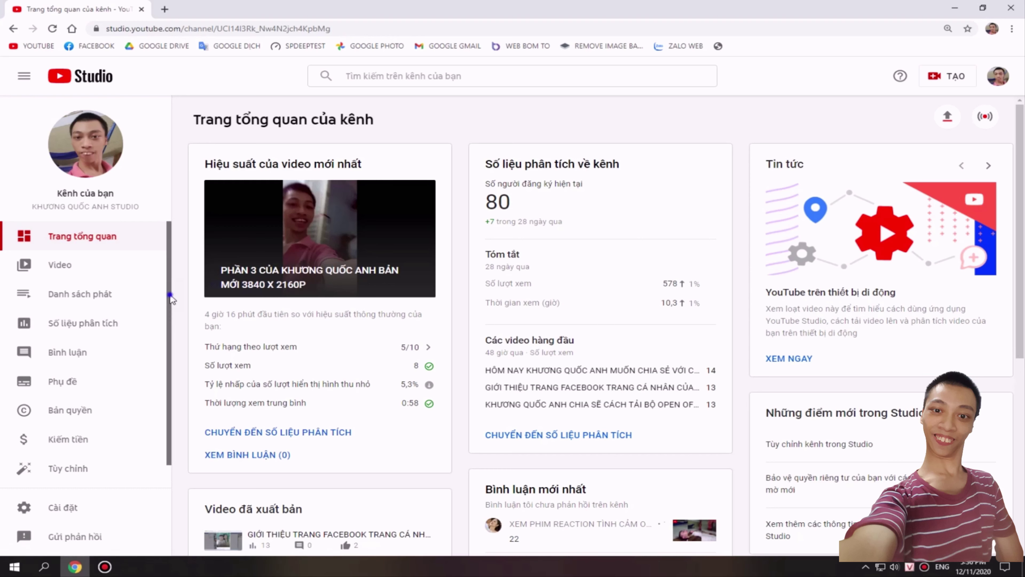
# - Show the sound effects in the channel's audio library and play a preview of the 3:34 Kids Playing effect
pyautogui.moveTo(168, 295); pyautogui.dragTo(167, 325)
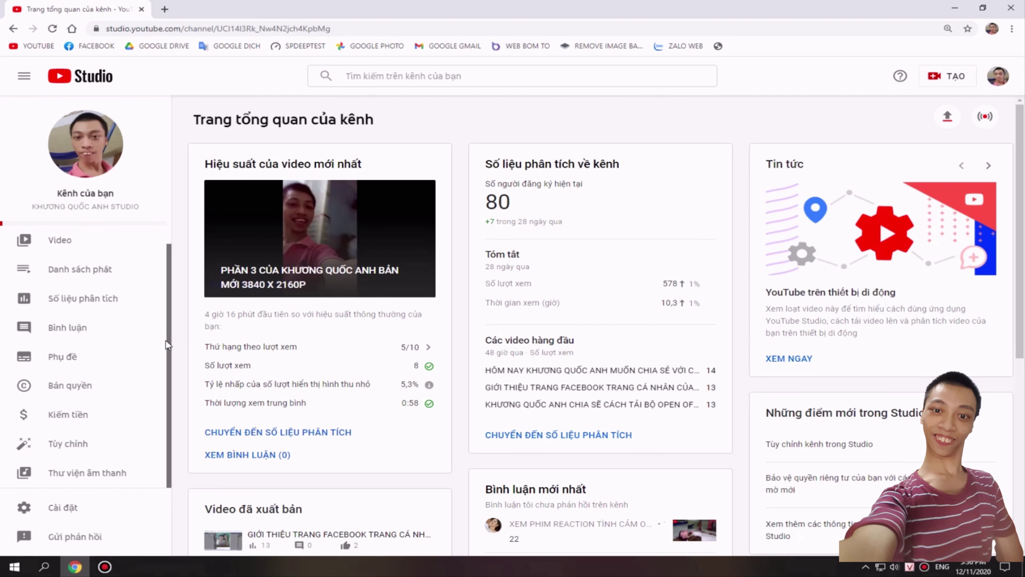
pyautogui.click(106, 482)
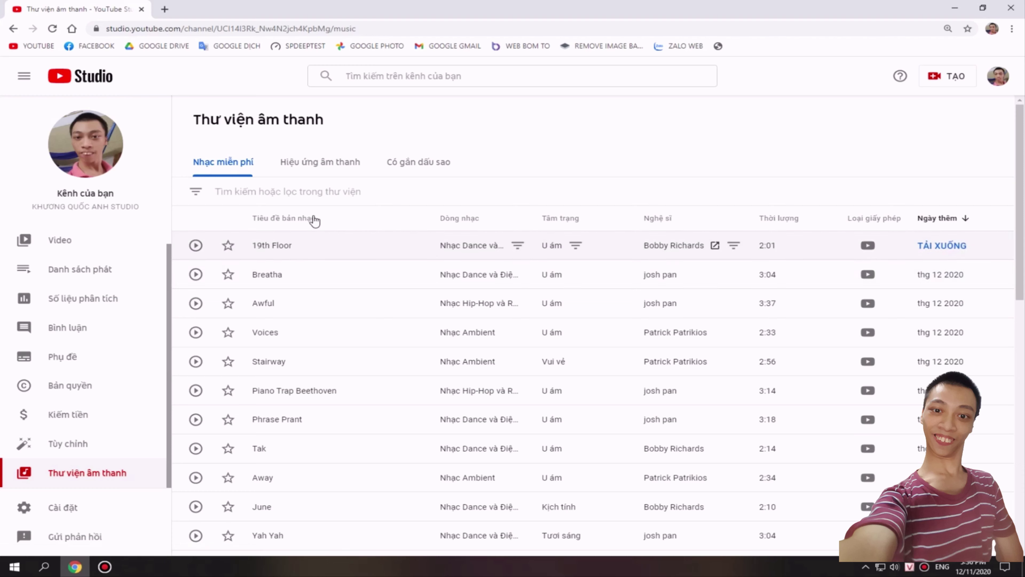
pyautogui.click(338, 164)
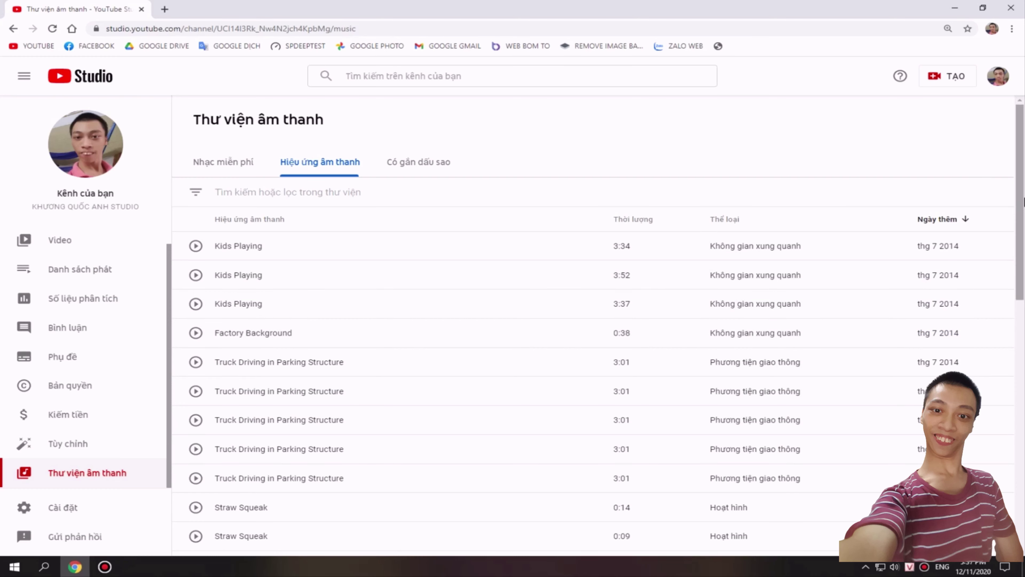
pyautogui.moveTo(1021, 198); pyautogui.dragTo(1021, 231)
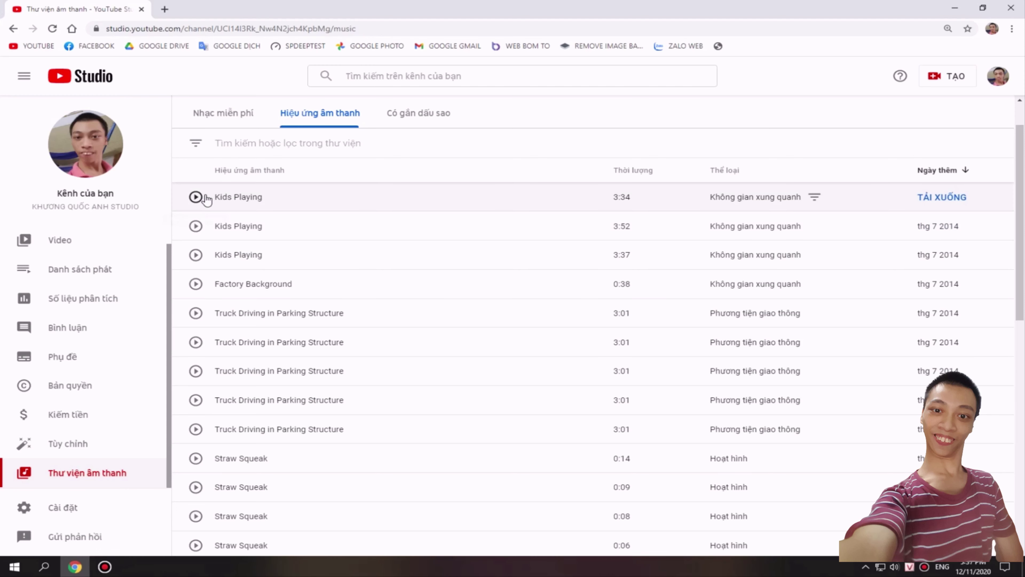
pyautogui.click(196, 204)
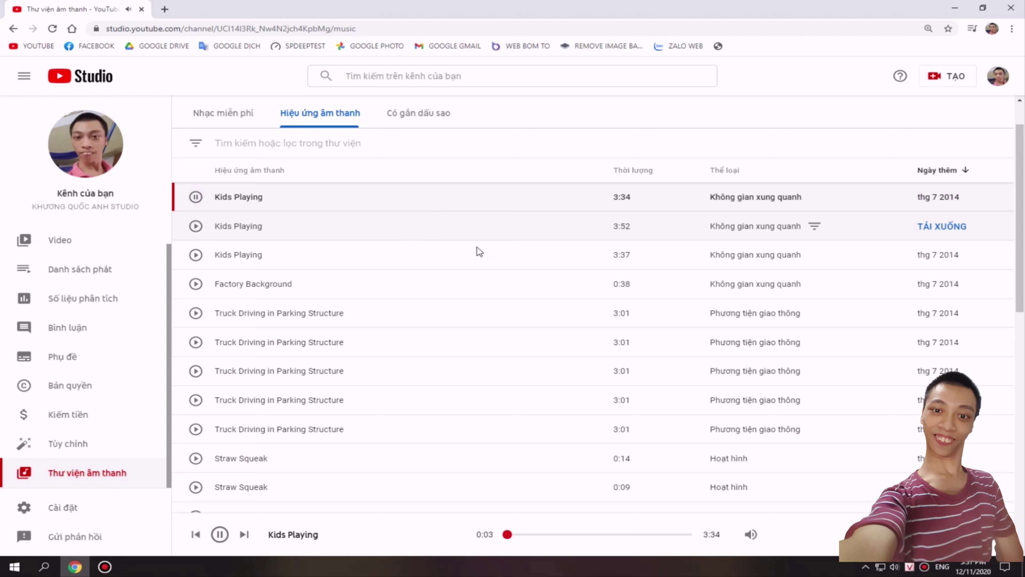
pyautogui.moveTo(699, 314); pyautogui.dragTo(683, 264)
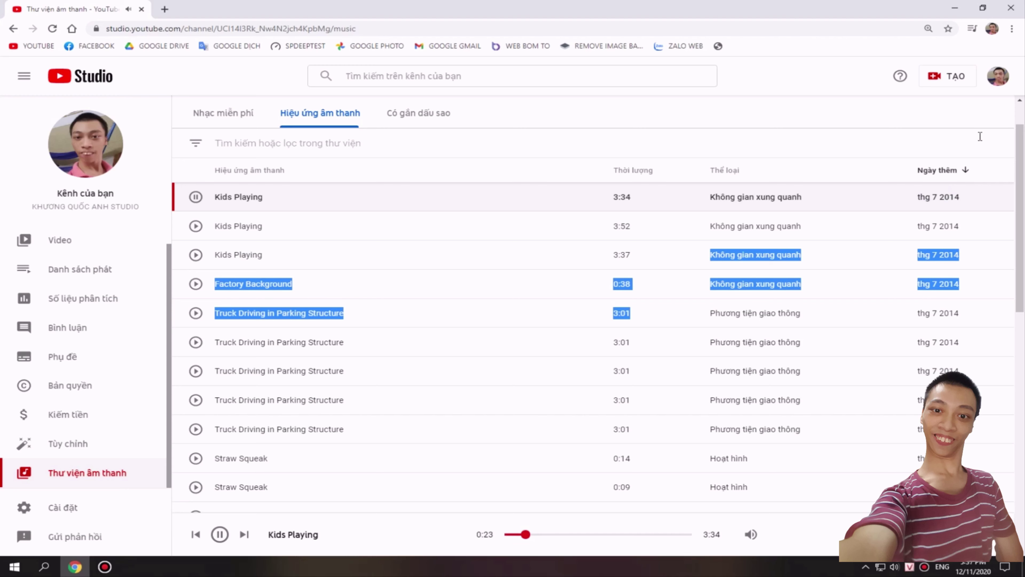
pyautogui.moveTo(922, 209)
pyautogui.click(958, 138)
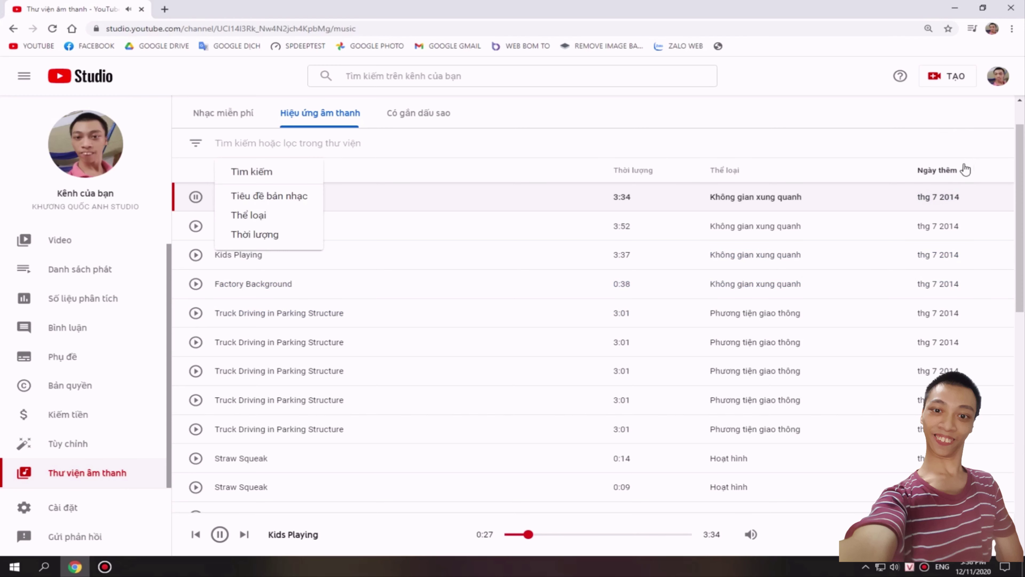
pyautogui.moveTo(934, 210)
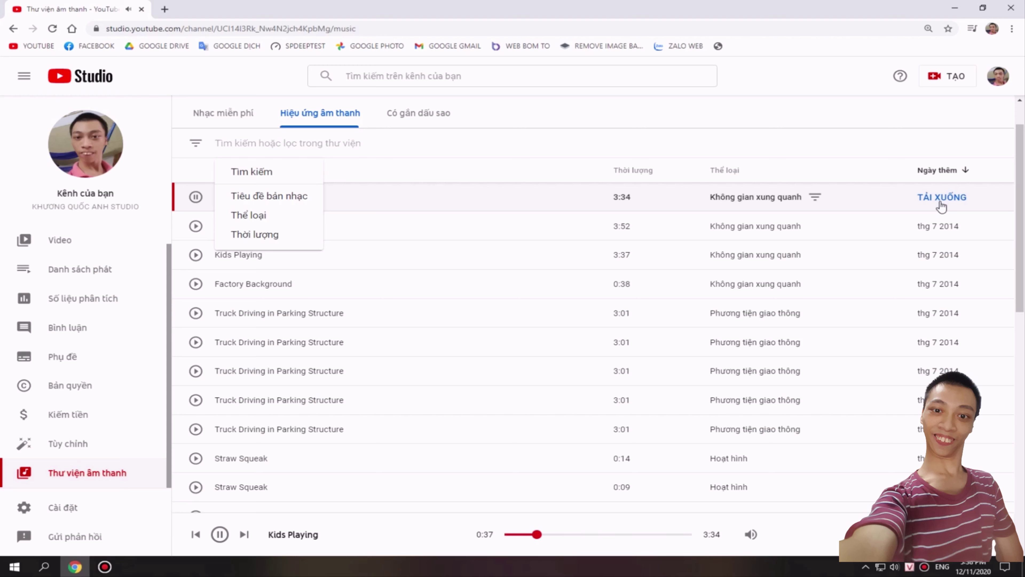
pyautogui.click(970, 104)
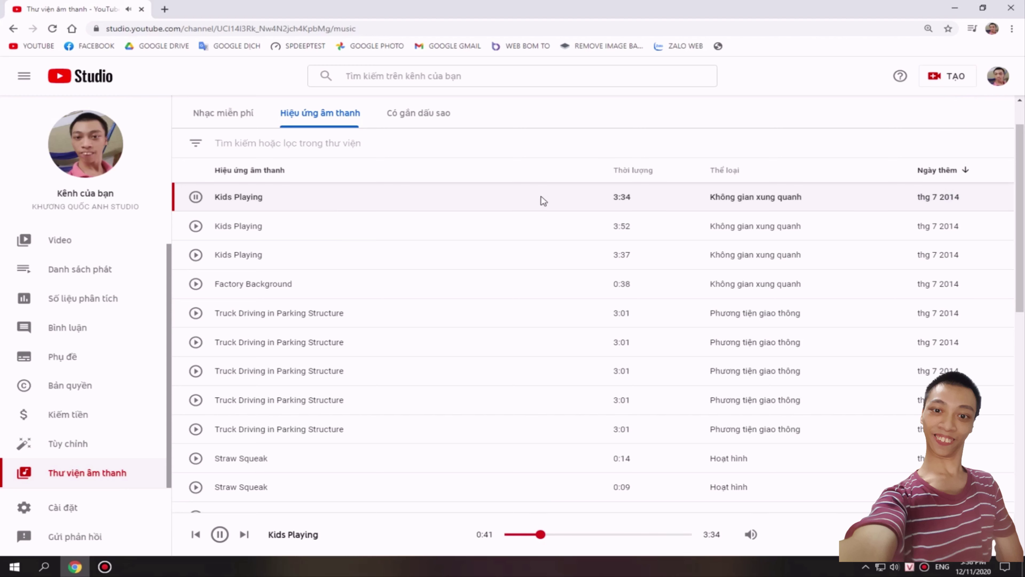
# - Pause the preview and download the 3:34 Kids Playing sound effect to the Desktop as an MP3 file
pyautogui.click(195, 198)
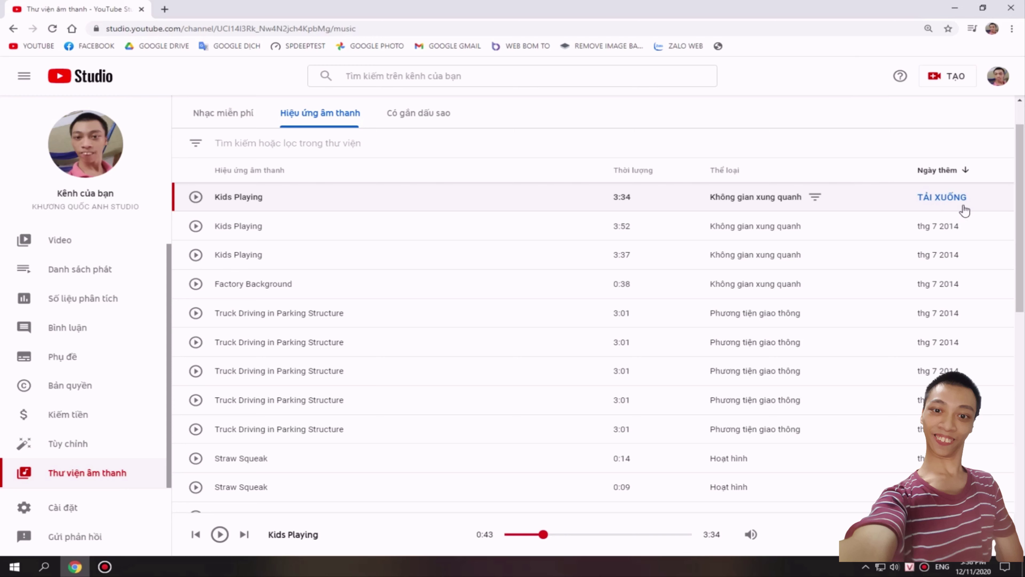
pyautogui.click(963, 206)
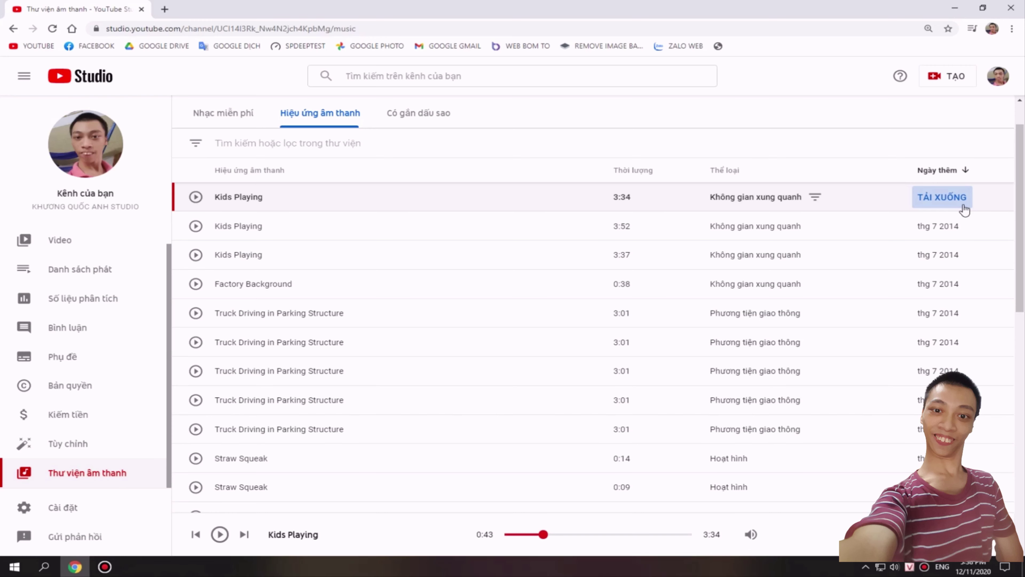
pyautogui.click(964, 210)
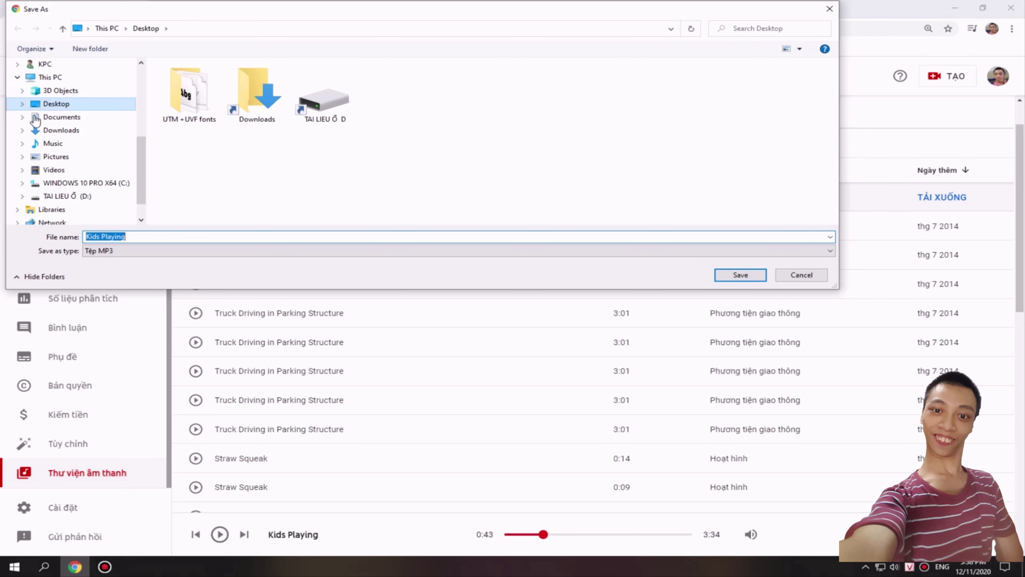
pyautogui.click(43, 107)
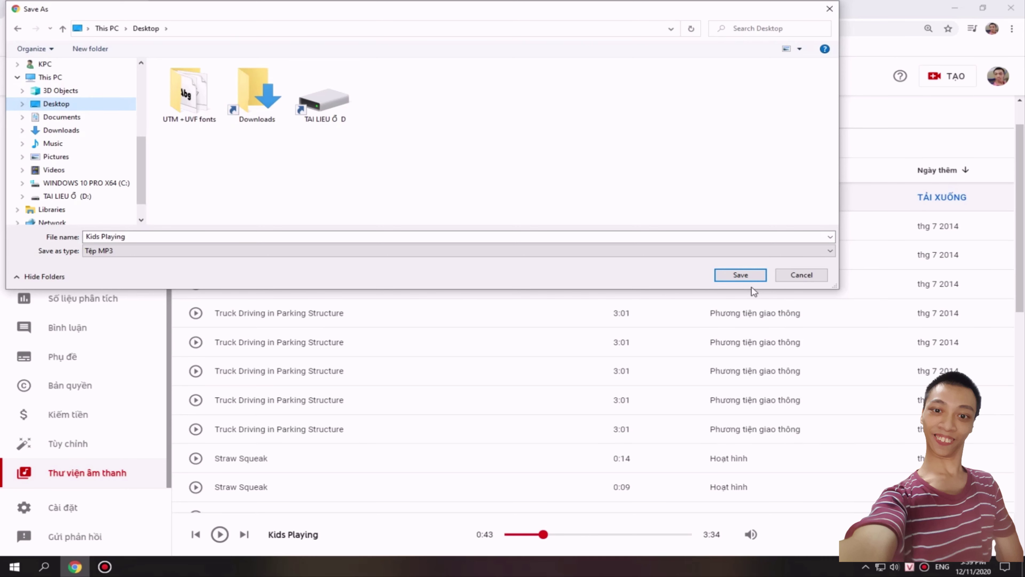
pyautogui.click(739, 276)
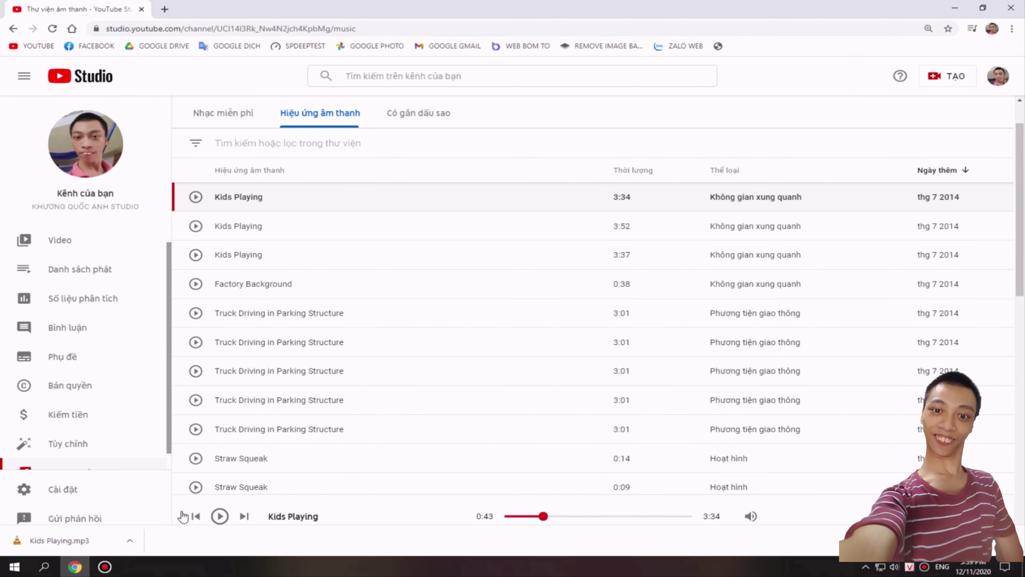
# - Close the browser and play the downloaded Kids Playing file from the desktop in VLC media player, closing the player when done
pyautogui.click(86, 540)
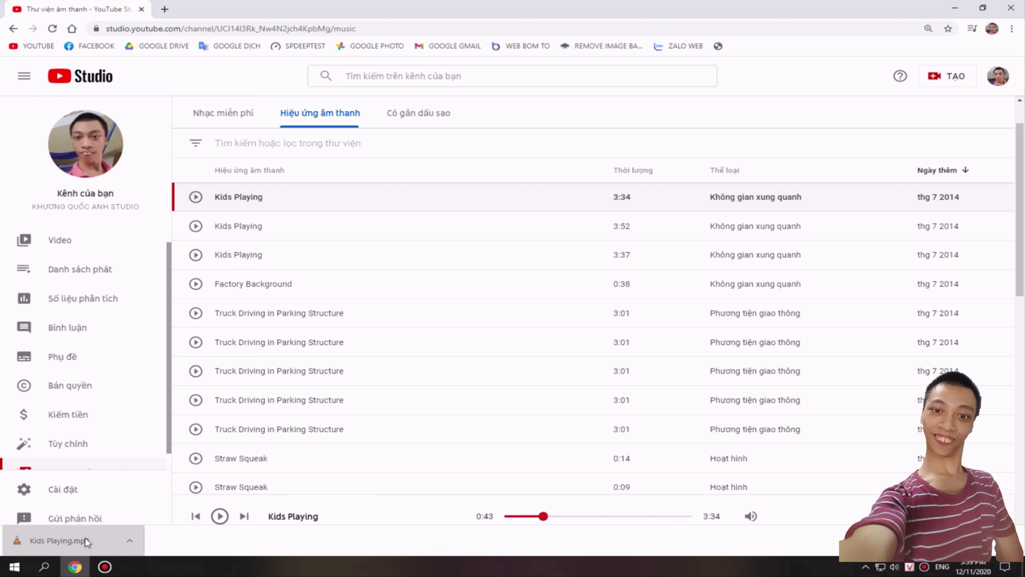
pyautogui.moveTo(88, 536)
pyautogui.mouseDown()
pyautogui.moveTo(105, 528)
pyautogui.moveTo(103, 537)
pyautogui.mouseUp()
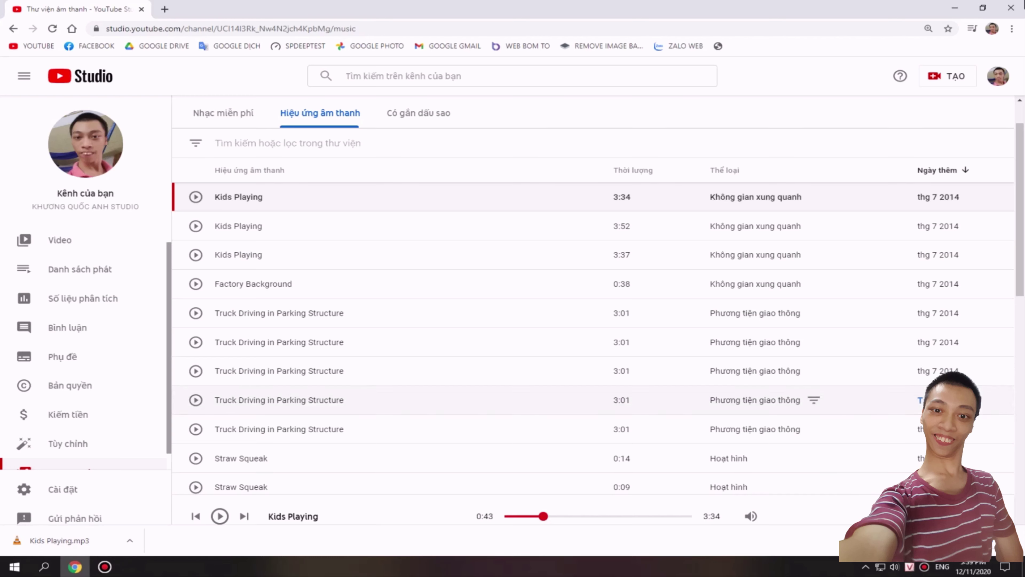
pyautogui.click(1013, 6)
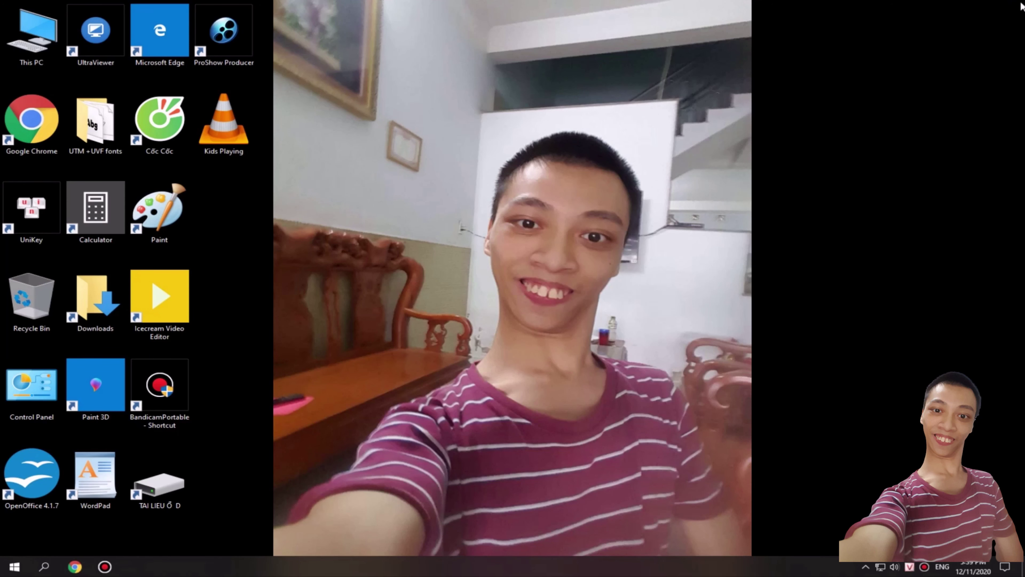
pyautogui.click(234, 137)
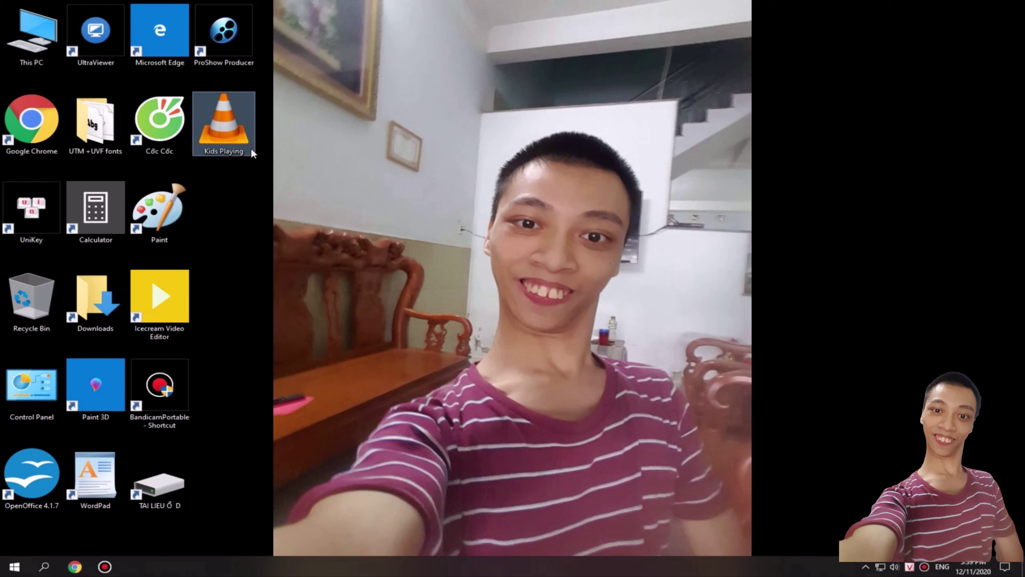
pyautogui.moveTo(237, 153)
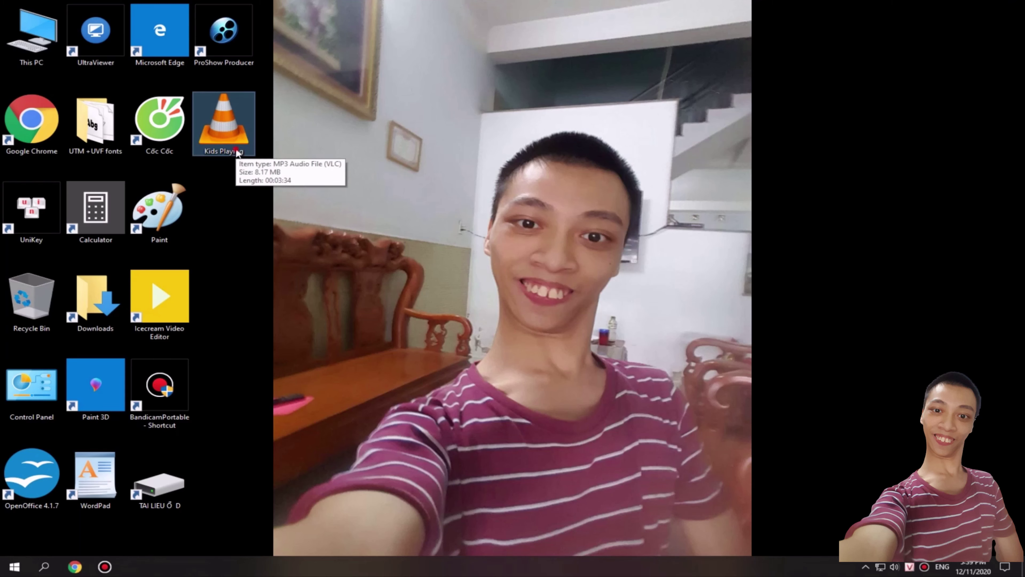
pyautogui.rightClick(237, 153)
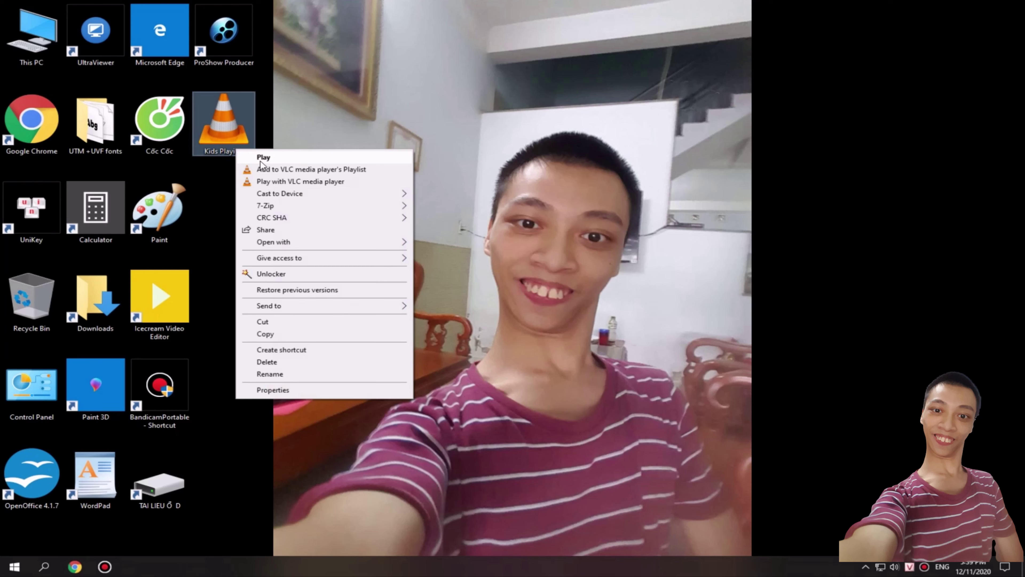
pyautogui.click(261, 159)
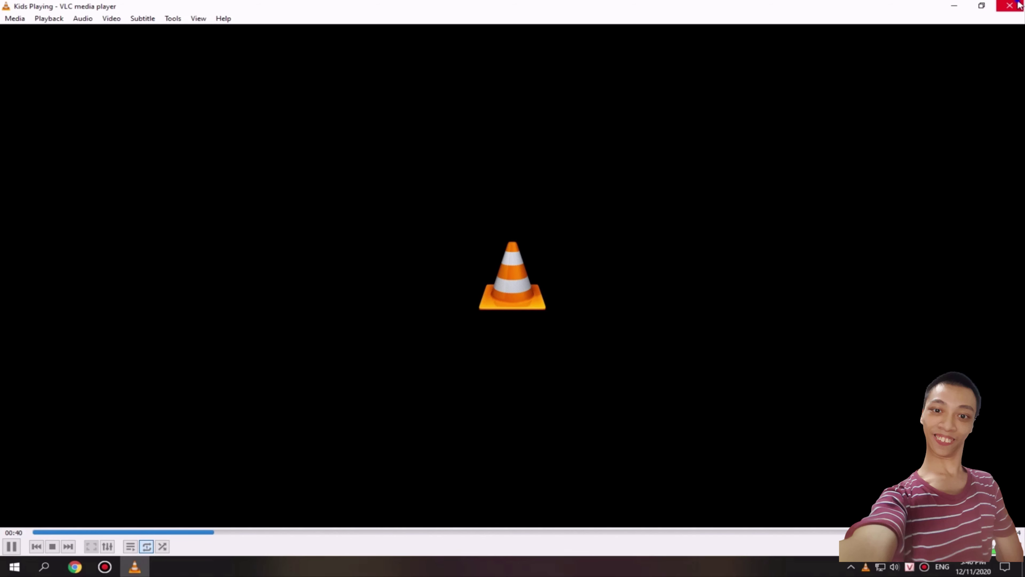
pyautogui.click(1010, 5)
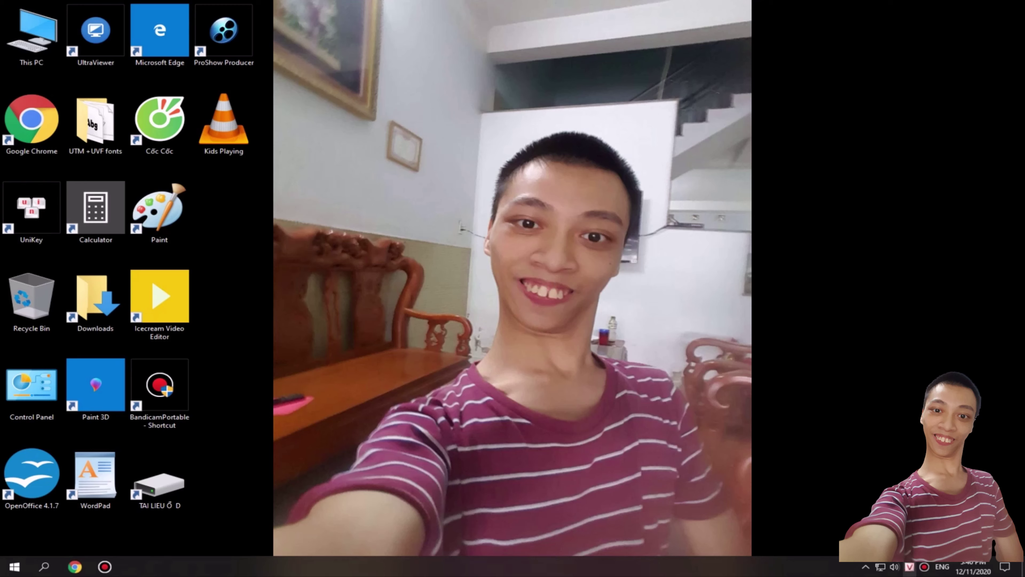
pyautogui.click(924, 567)
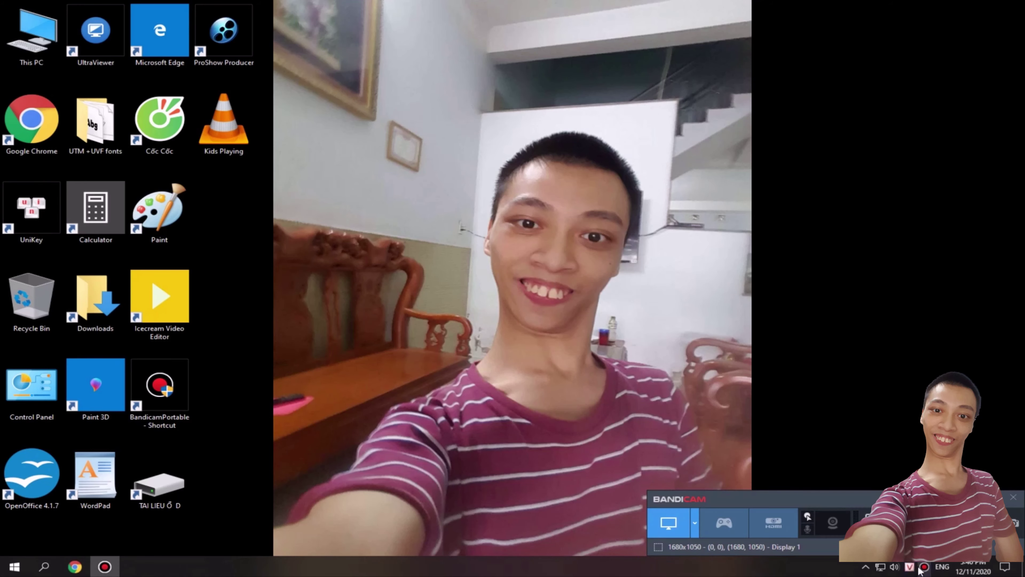